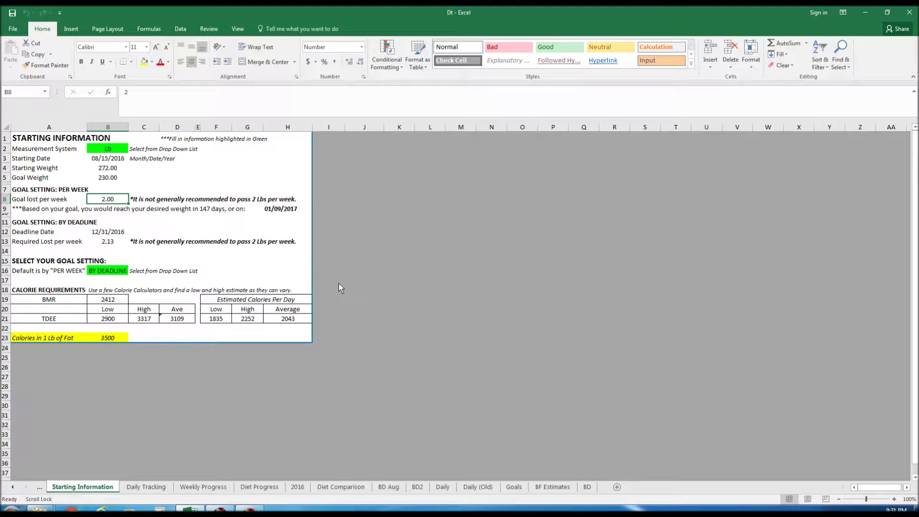
- Show the Lb/Kg measurement system choices in cell B2
click(115, 148)
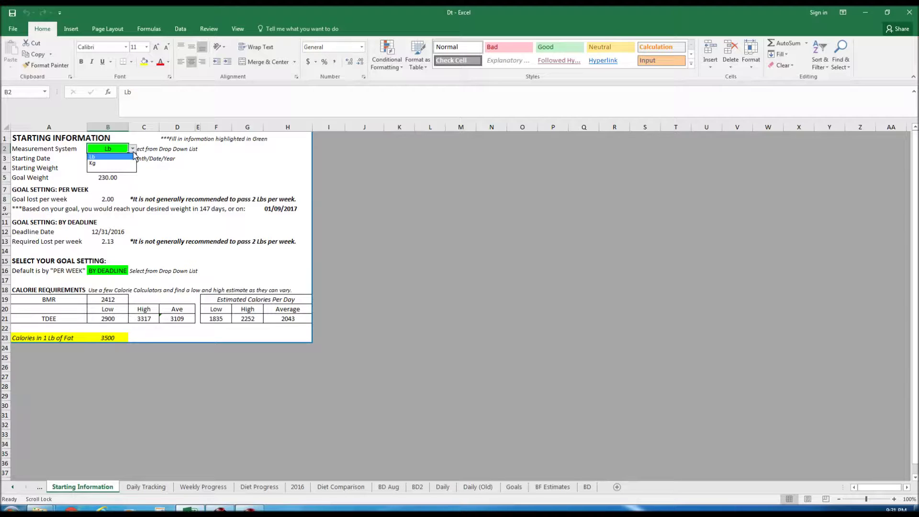
click(133, 151)
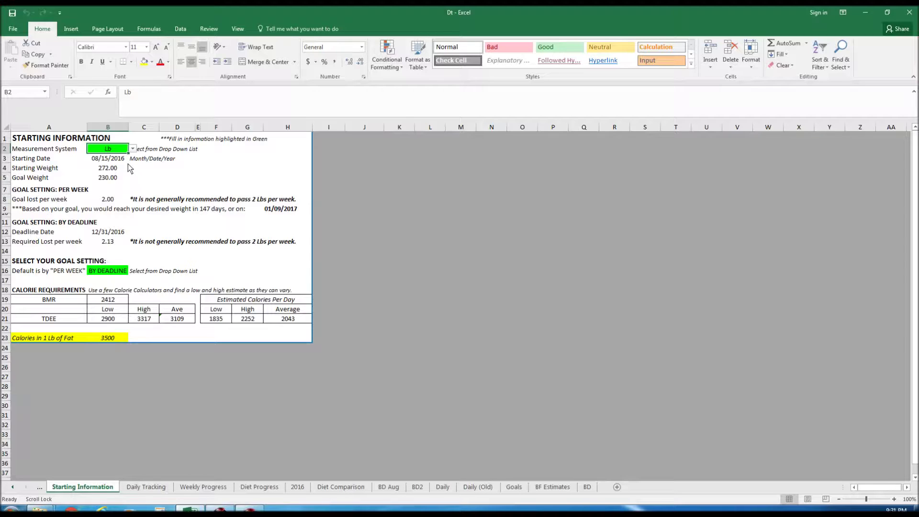
click(125, 168)
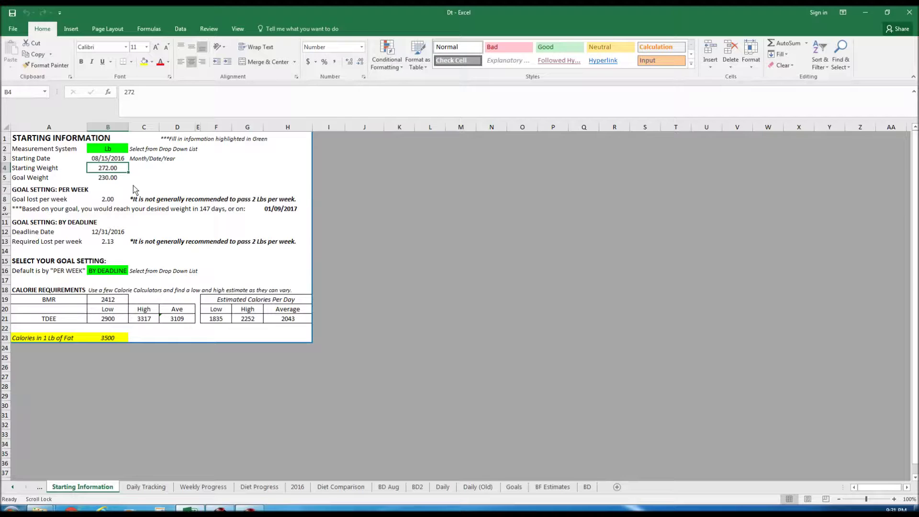
click(115, 179)
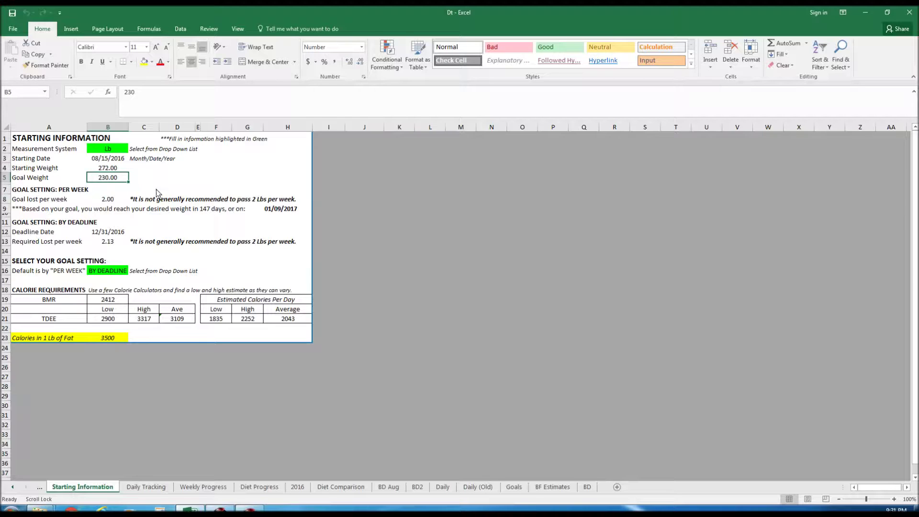
click(119, 200)
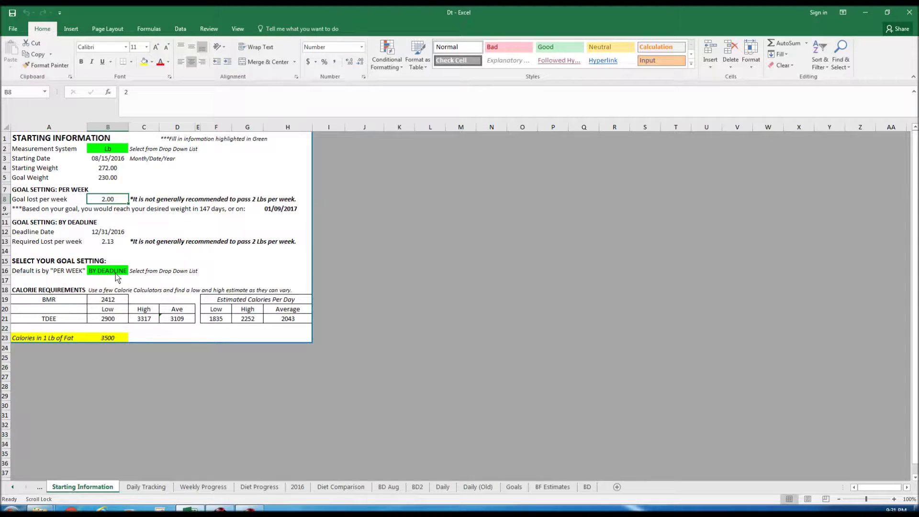
scroll(116, 274, down, 1)
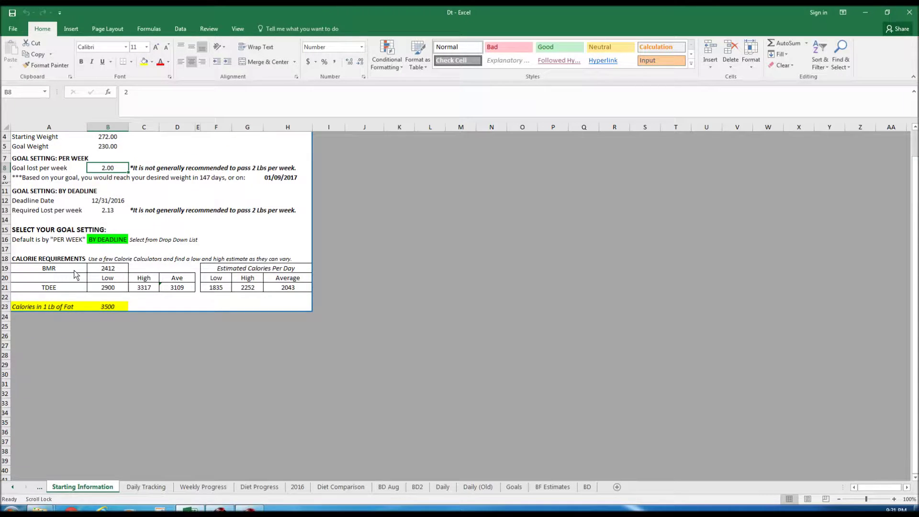
click(123, 270)
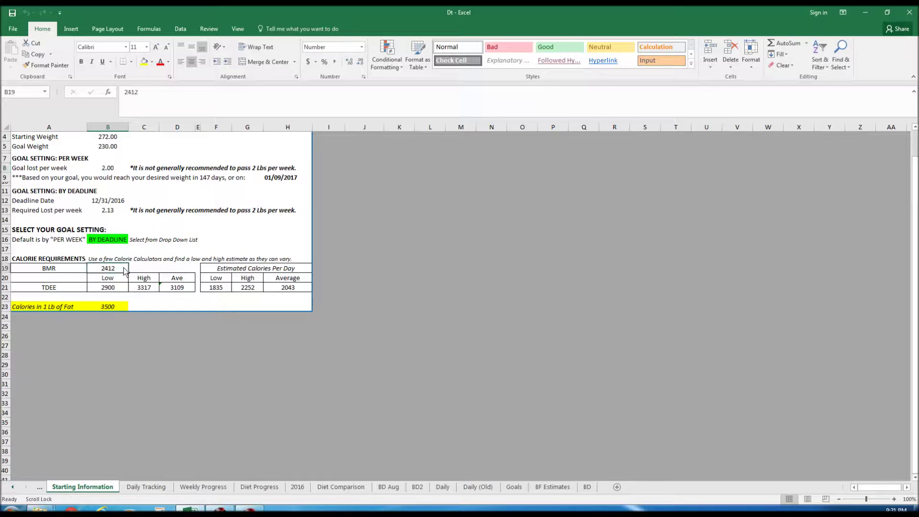
click(112, 290)
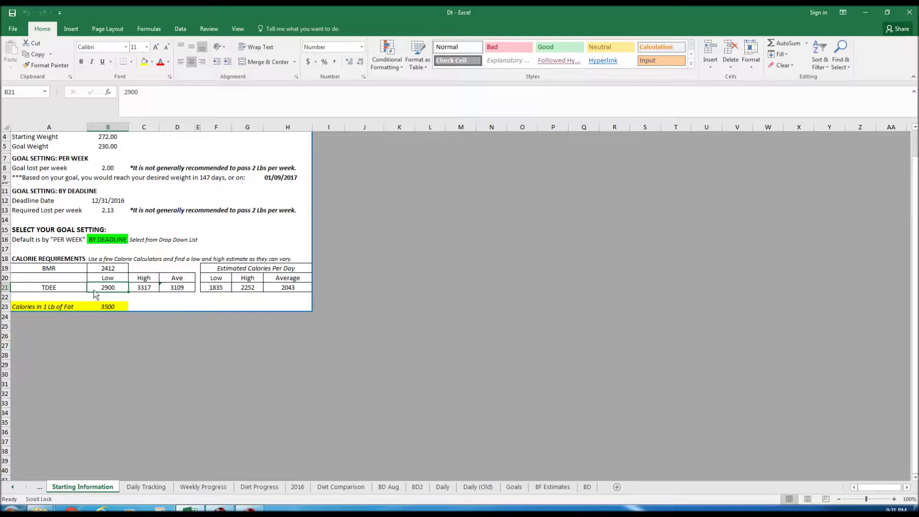
click(143, 288)
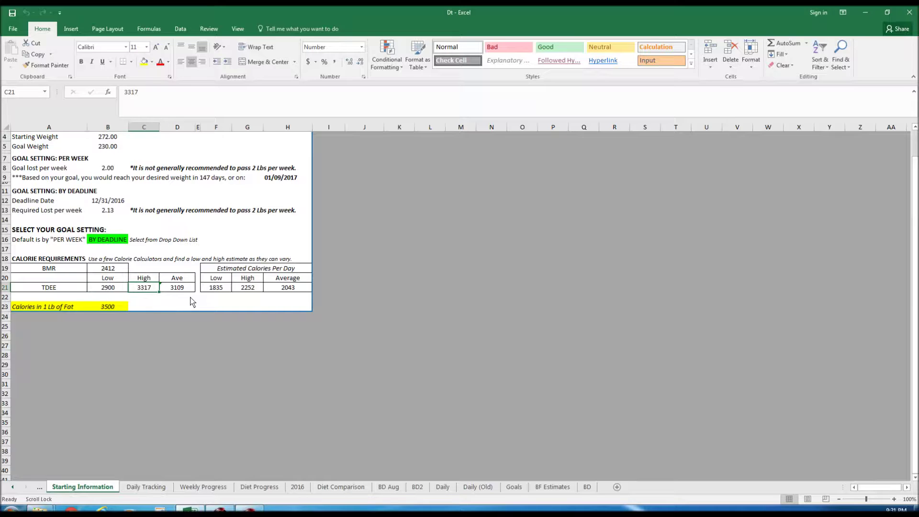
click(177, 288)
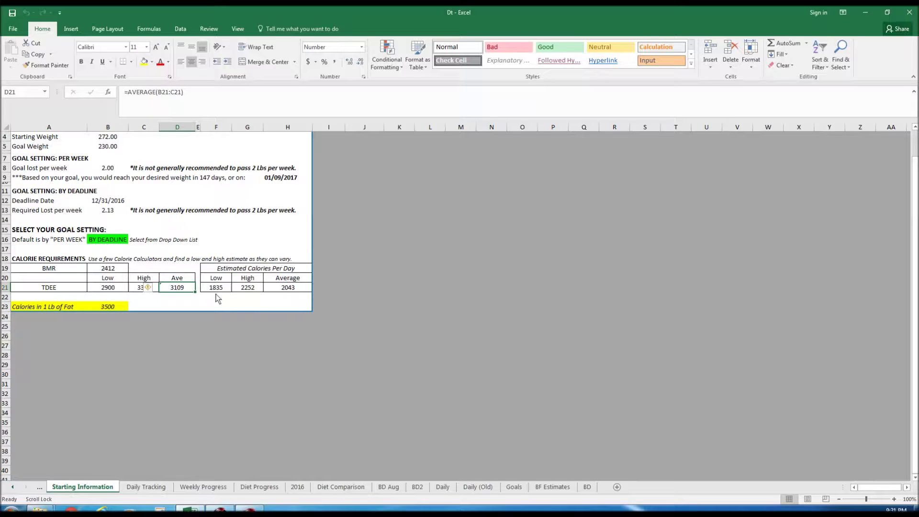
click(255, 289)
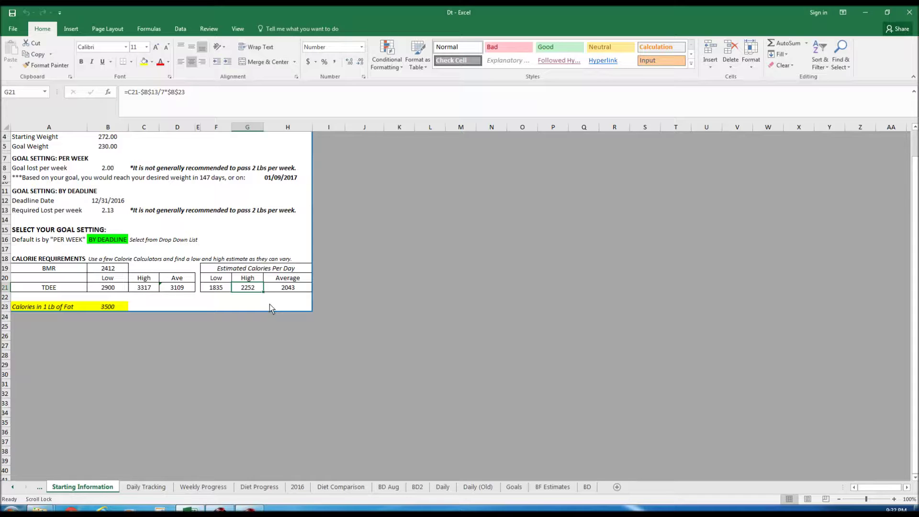
scroll(266, 402, up, 3)
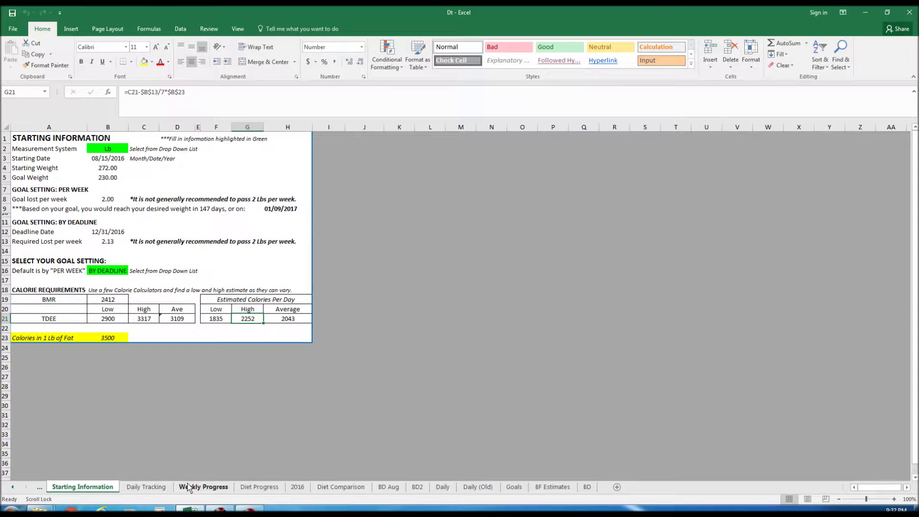
click(151, 487)
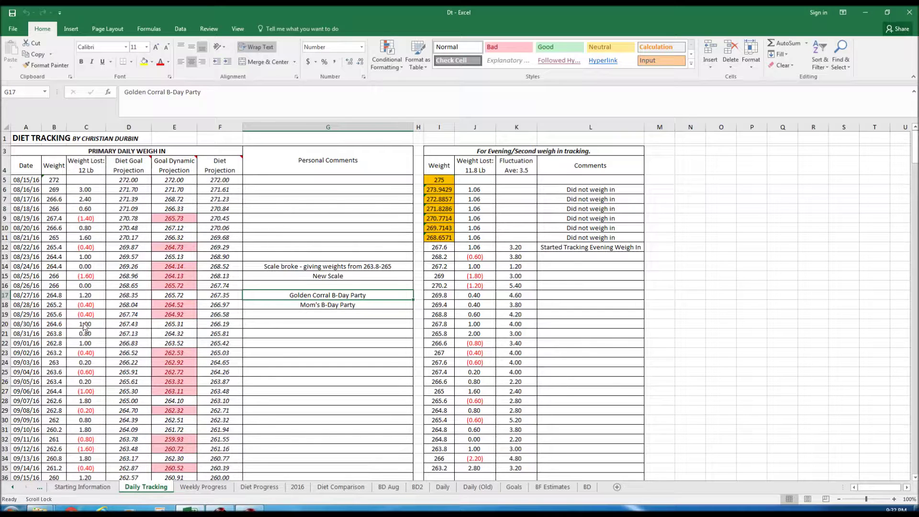
- Inspect the Weight Lost formula, the scale and B-Day Party comments, and the estimated evening weights
click(94, 170)
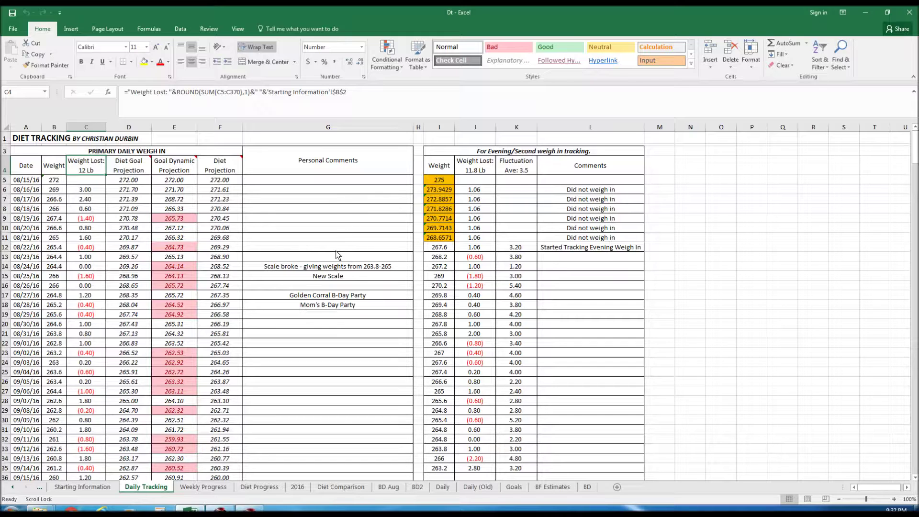
click(338, 266)
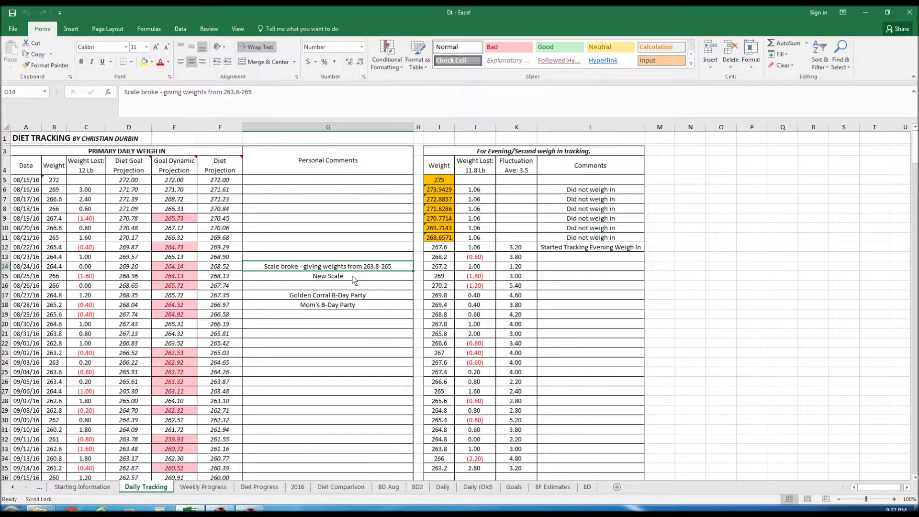
click(357, 277)
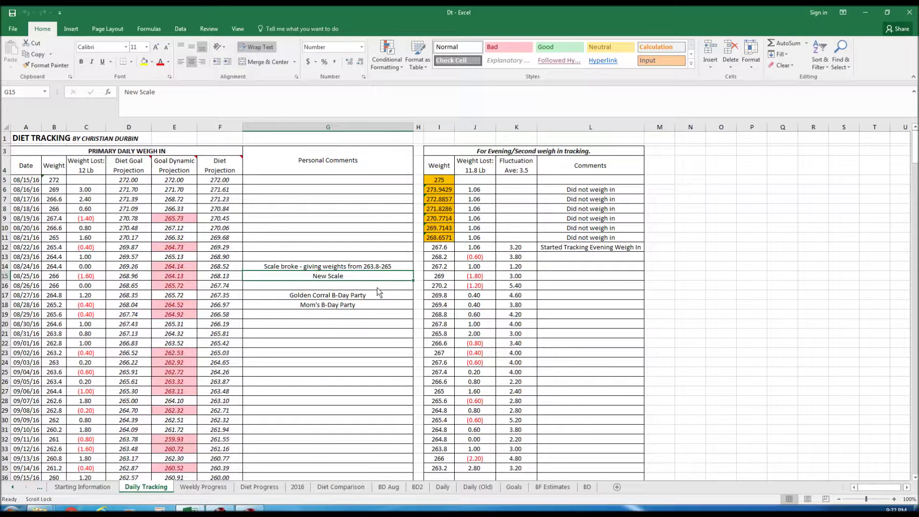
click(374, 305)
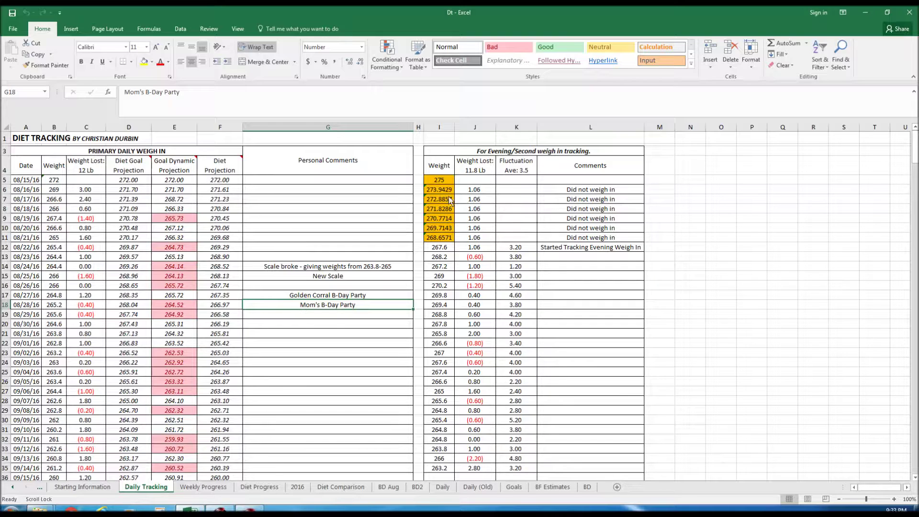
click(443, 239)
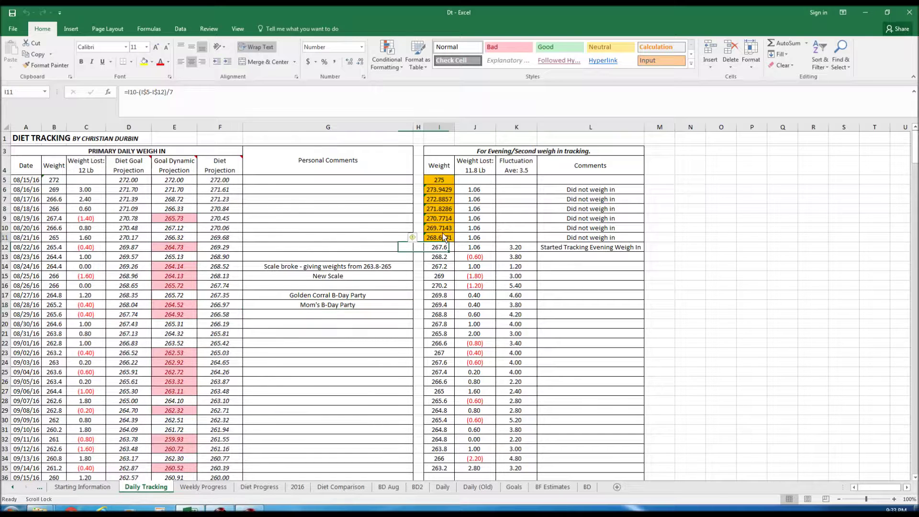
- Check the first evening weigh-in of 275, then move to the Weekly Progress sheet
click(441, 180)
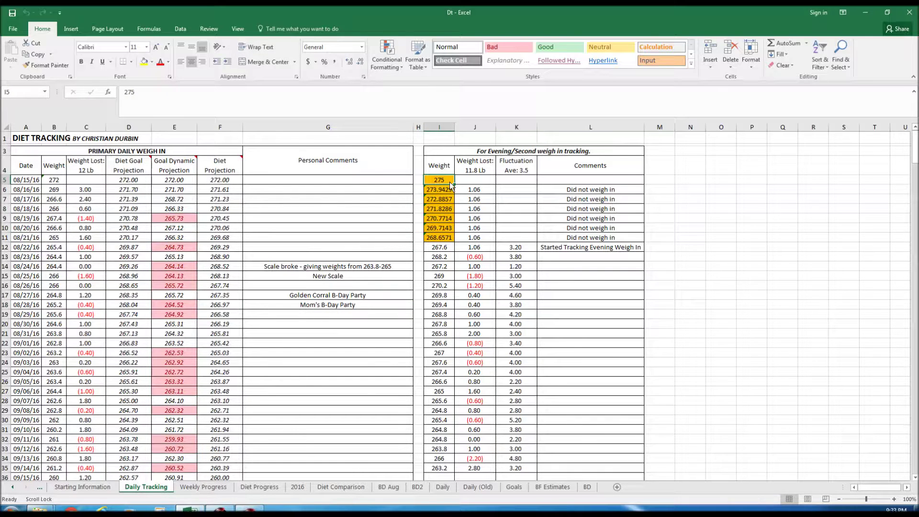
scroll(451, 213, down, 1)
scroll(450, 213, up, 1)
click(204, 487)
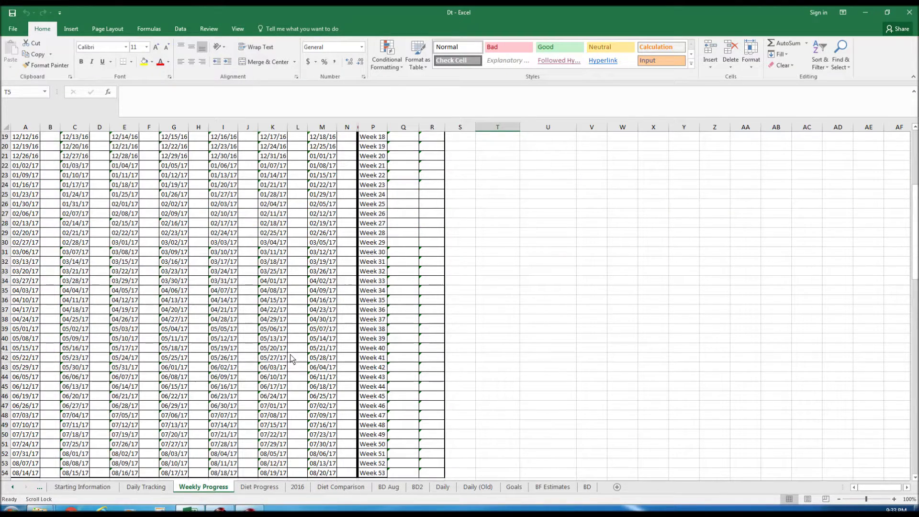
scroll(259, 359, up, 10)
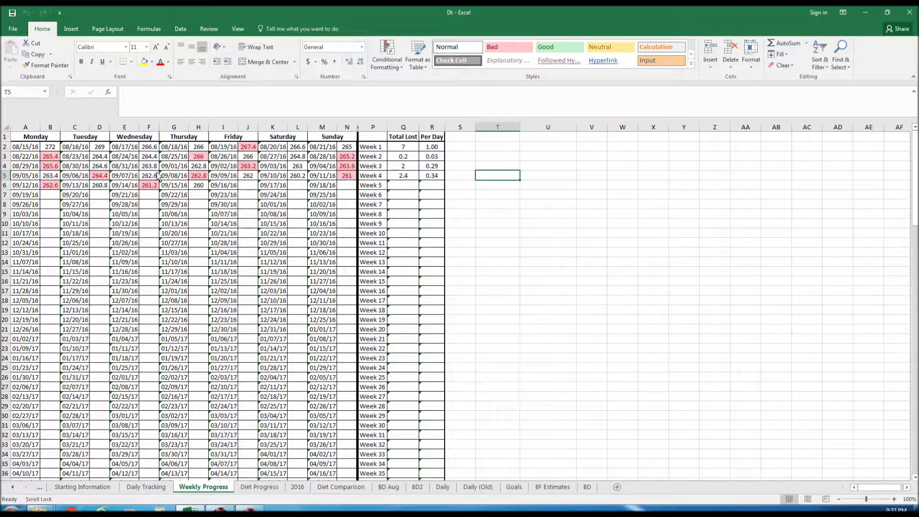
scroll(155, 175, down, 7)
scroll(179, 216, down, 7)
scroll(202, 226, down, 3)
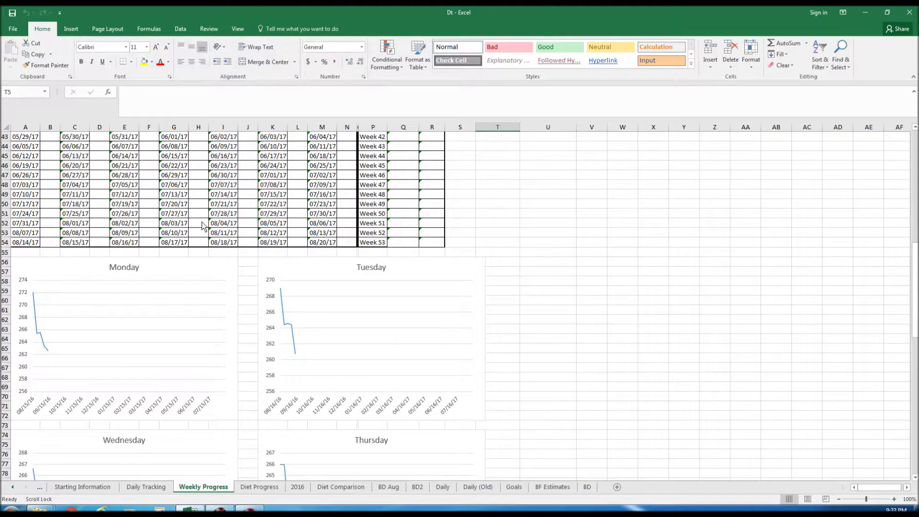
scroll(203, 226, down, 3)
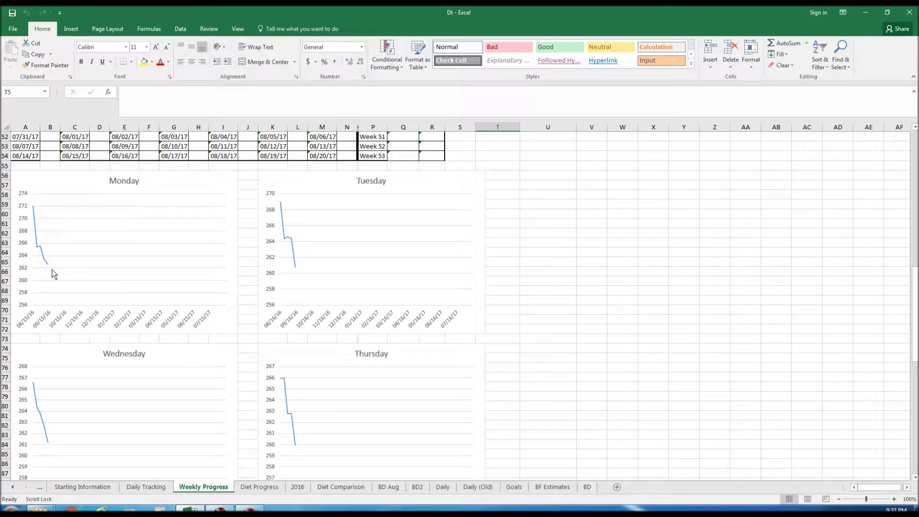
scroll(161, 284, down, 1)
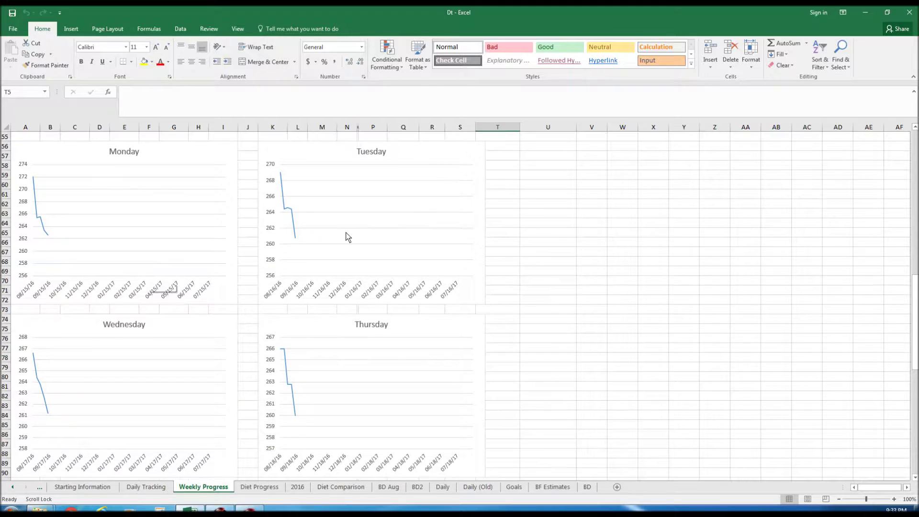
scroll(347, 237, down, 4)
scroll(360, 223, down, 3)
scroll(395, 215, down, 3)
scroll(410, 214, down, 1)
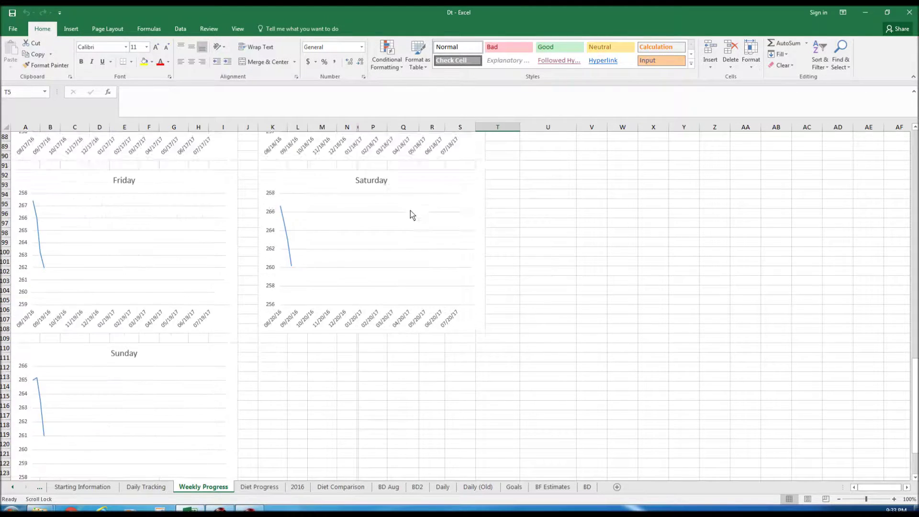
scroll(411, 210, down, 2)
scroll(411, 211, up, 4)
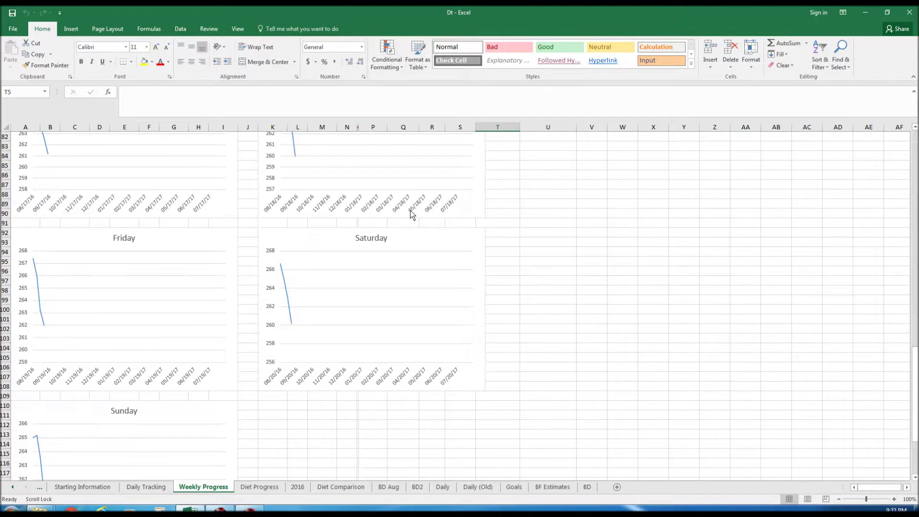
scroll(412, 213, up, 8)
scroll(412, 213, up, 6)
scroll(412, 214, up, 6)
scroll(412, 214, up, 5)
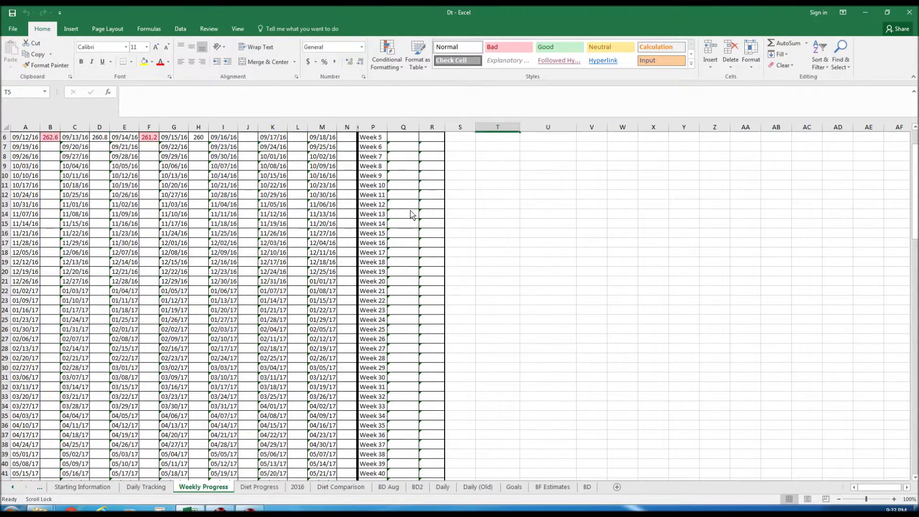
scroll(411, 213, up, 2)
click(260, 487)
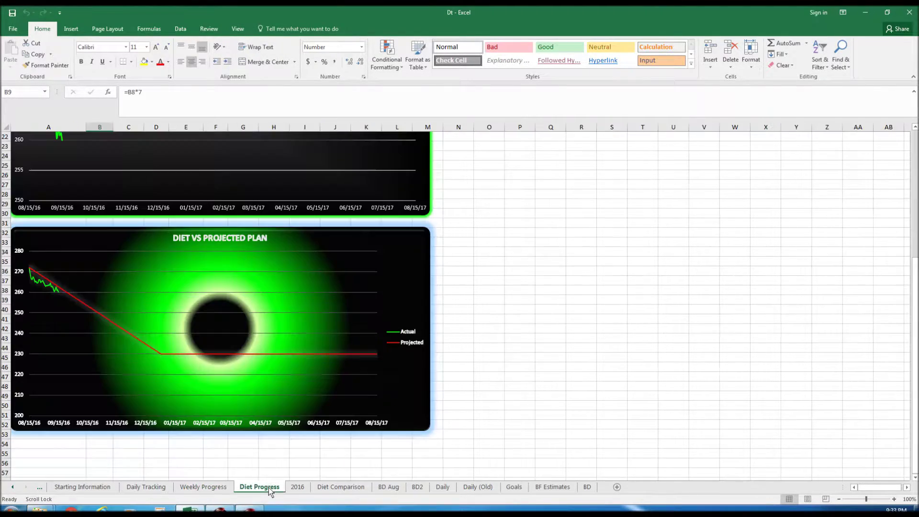
scroll(295, 379, up, 4)
scroll(304, 376, up, 3)
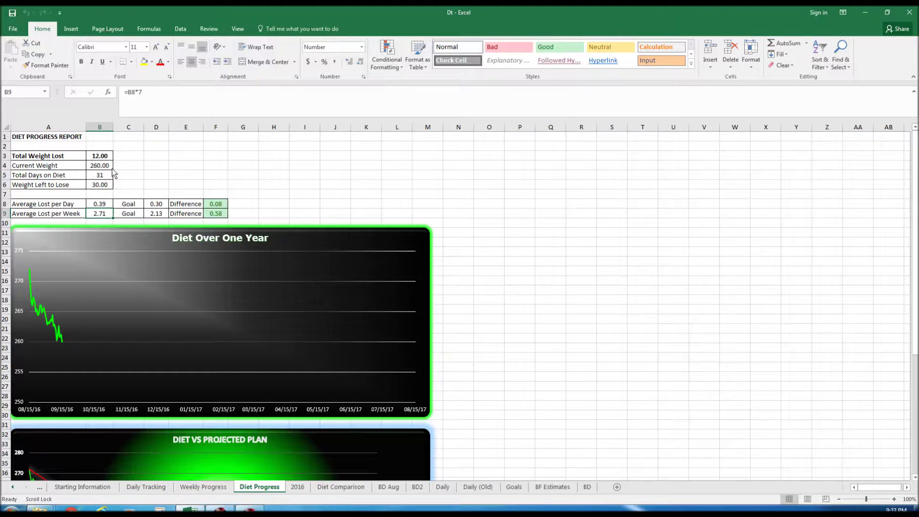
click(104, 156)
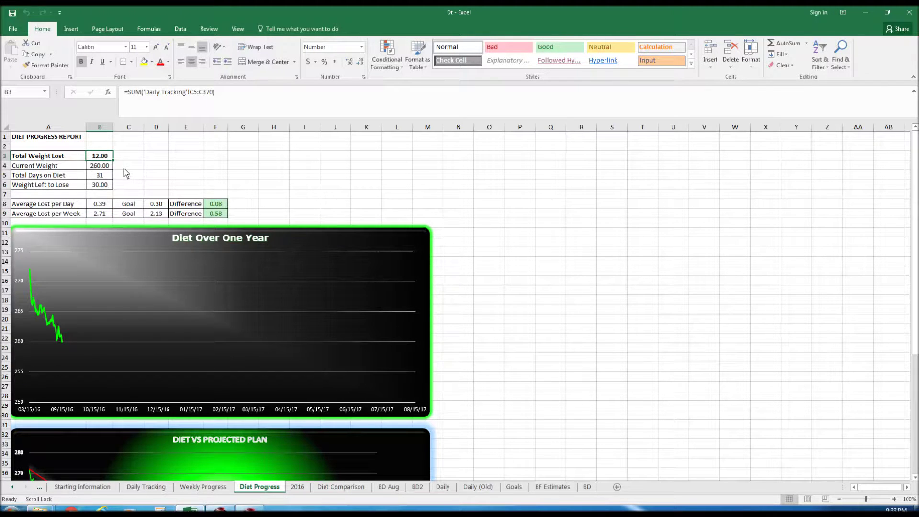
key(Down)
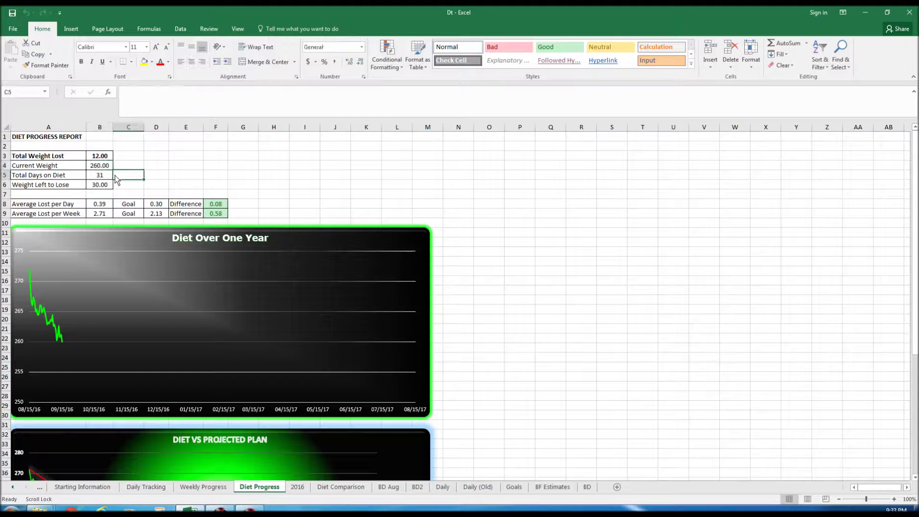
click(114, 177)
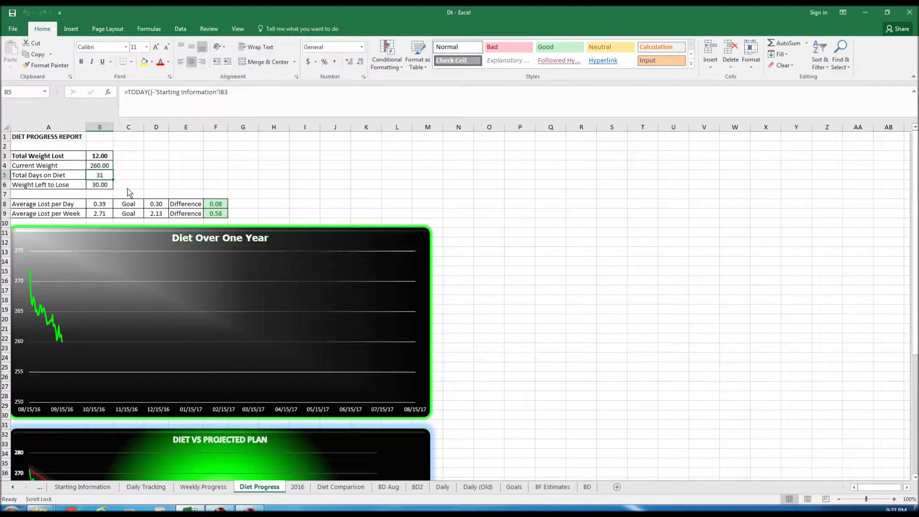
click(108, 185)
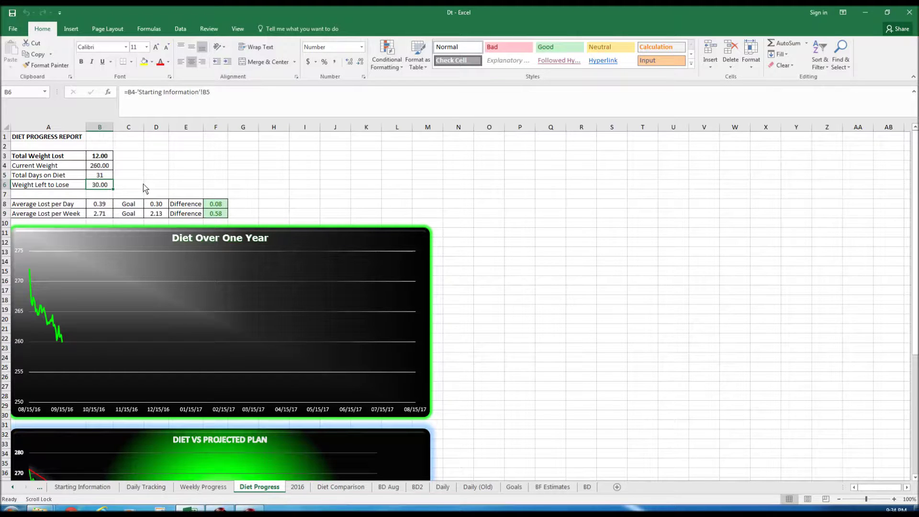
click(108, 204)
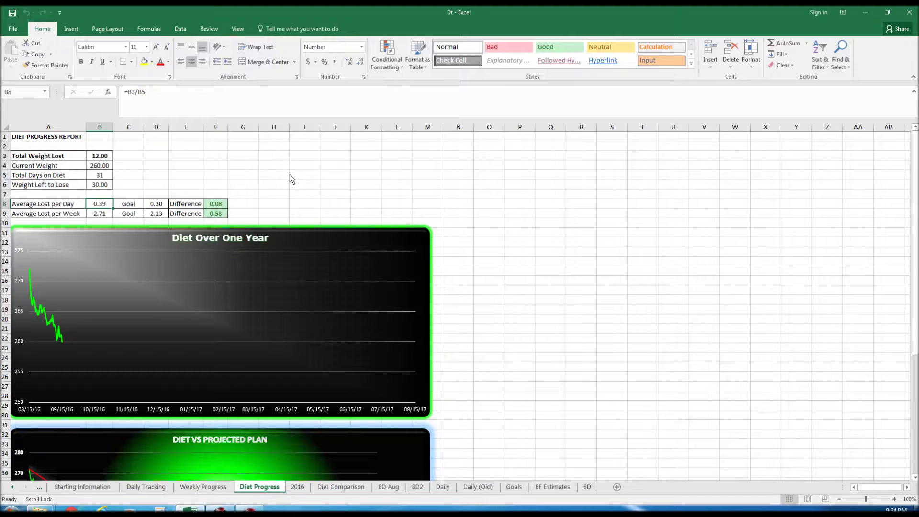
mouse_move(81, 352)
scroll(80, 347, down, 2)
scroll(115, 316, down, 3)
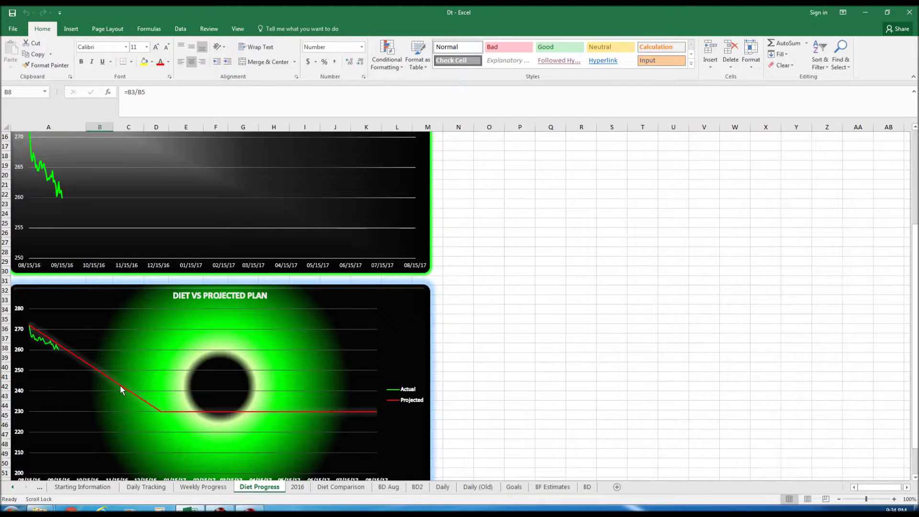
scroll(120, 386, down, 1)
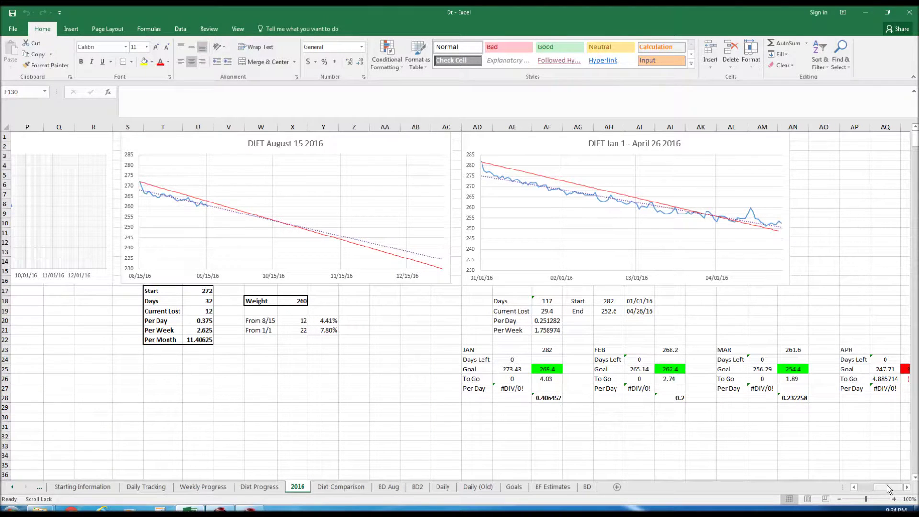
drag(889, 488, 859, 489)
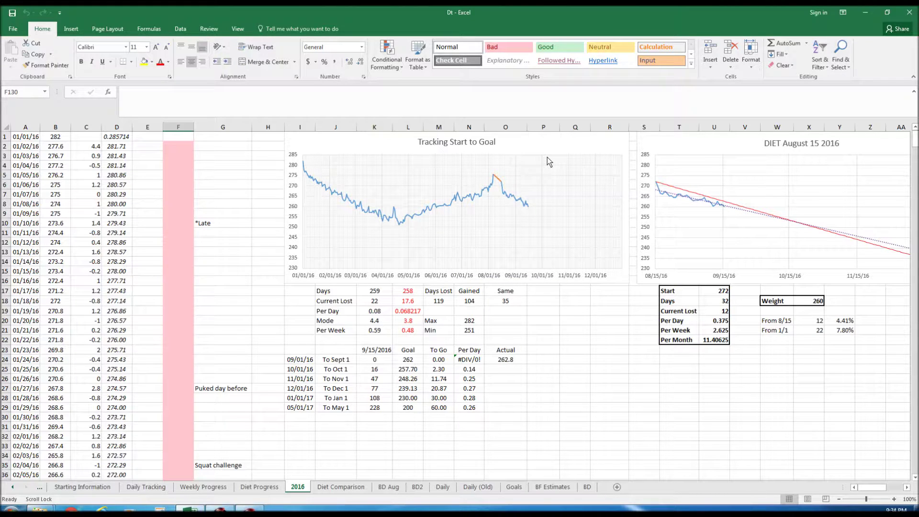
scroll(547, 157, up, 1)
scroll(547, 158, up, 1)
scroll(547, 158, up, 1)
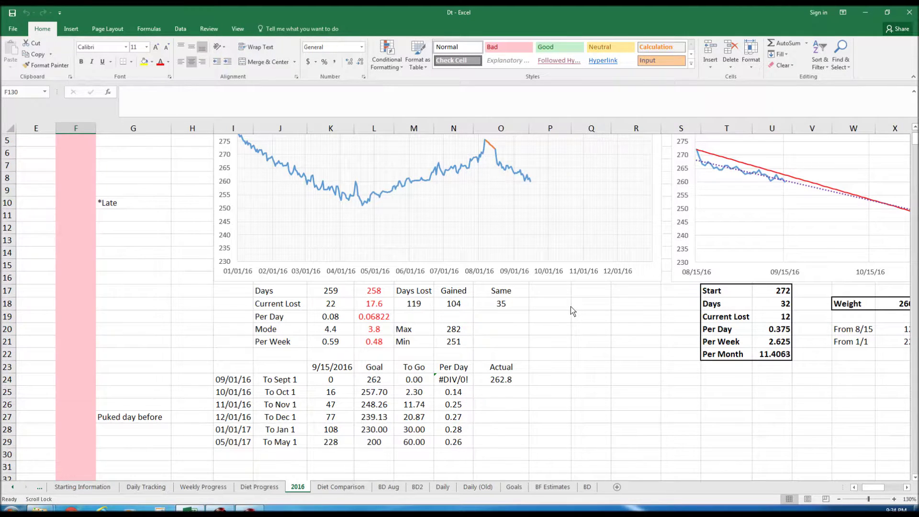
drag(571, 306, 568, 345)
scroll(583, 325, up, 1)
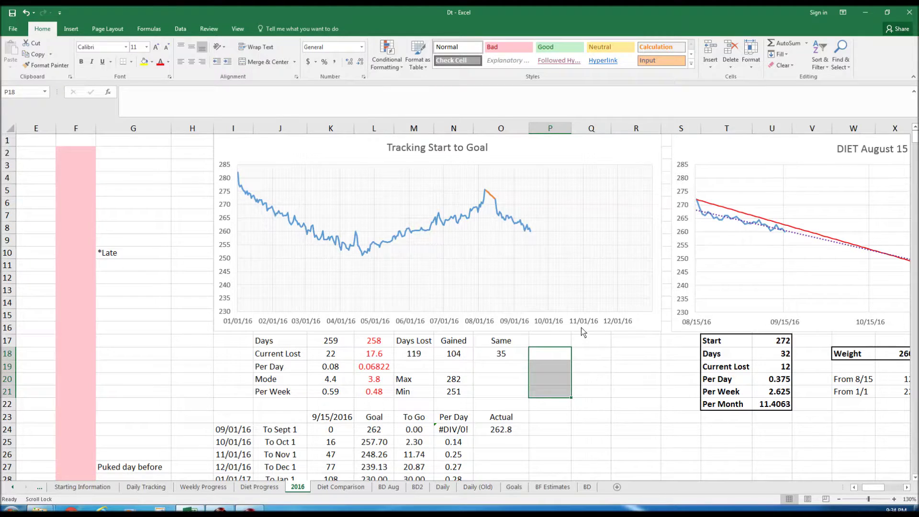
scroll(581, 328, up, 1)
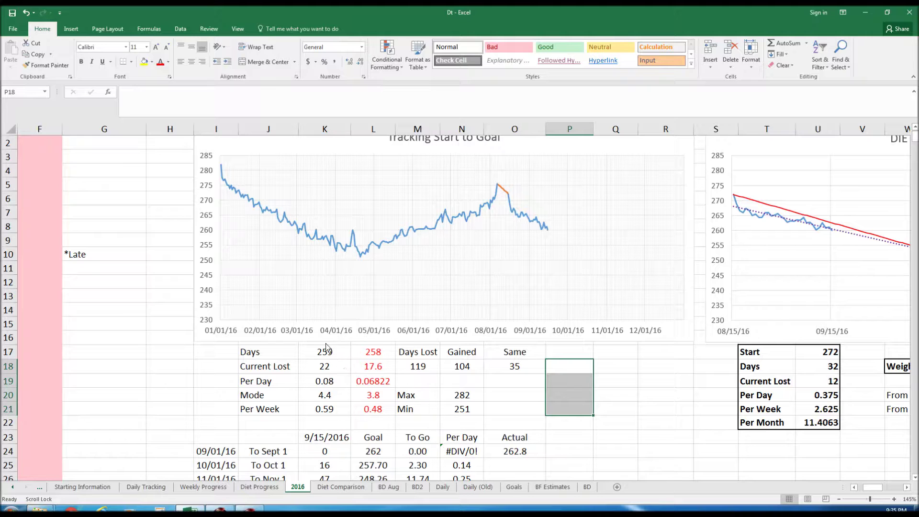
click(341, 368)
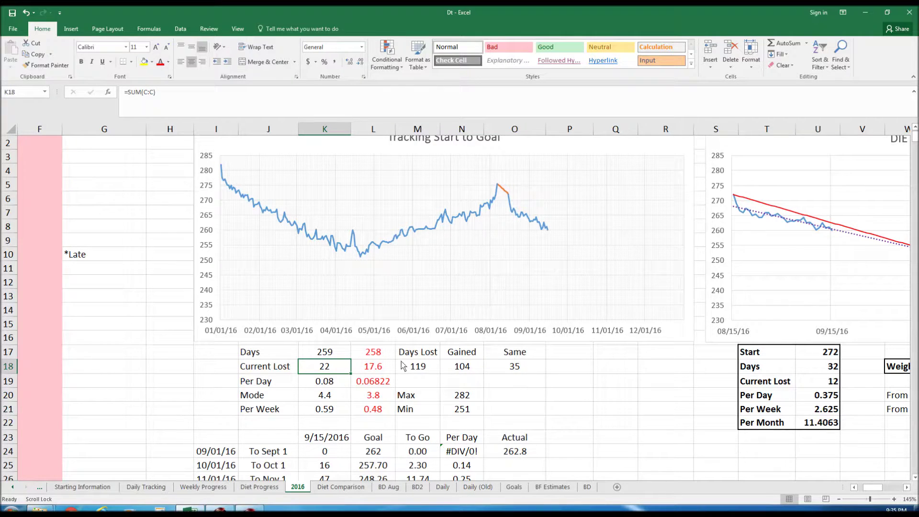
click(433, 374)
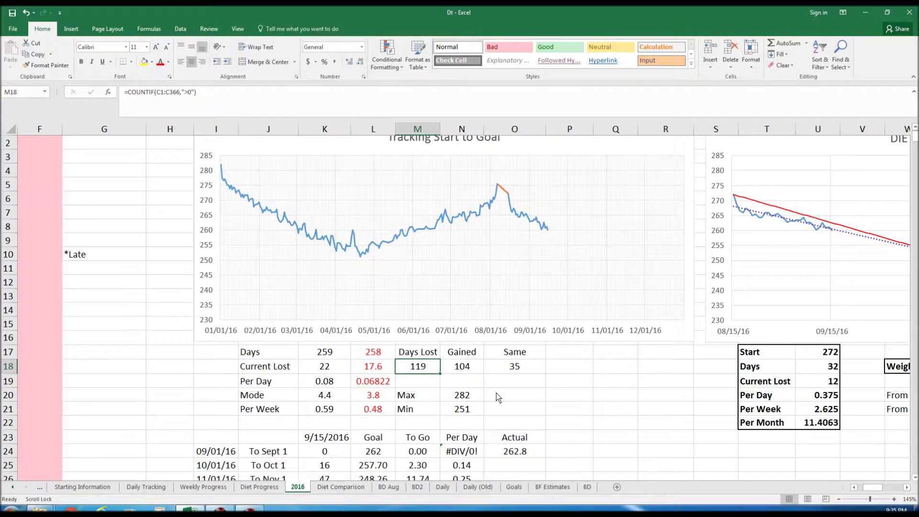
click(480, 370)
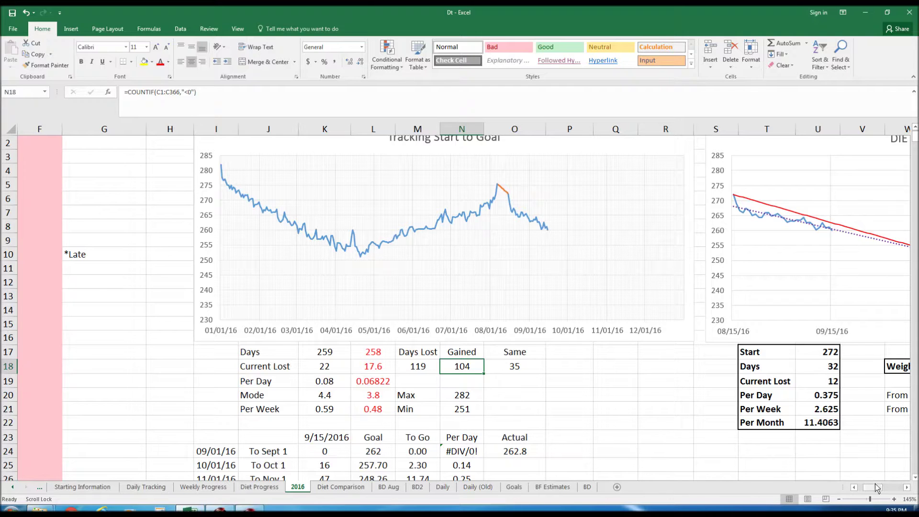
drag(871, 498, 885, 498)
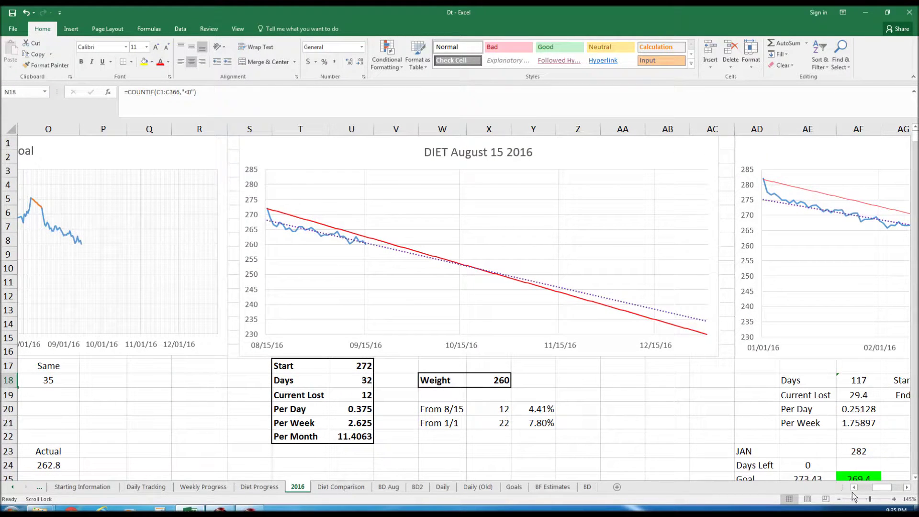
drag(883, 488, 889, 489)
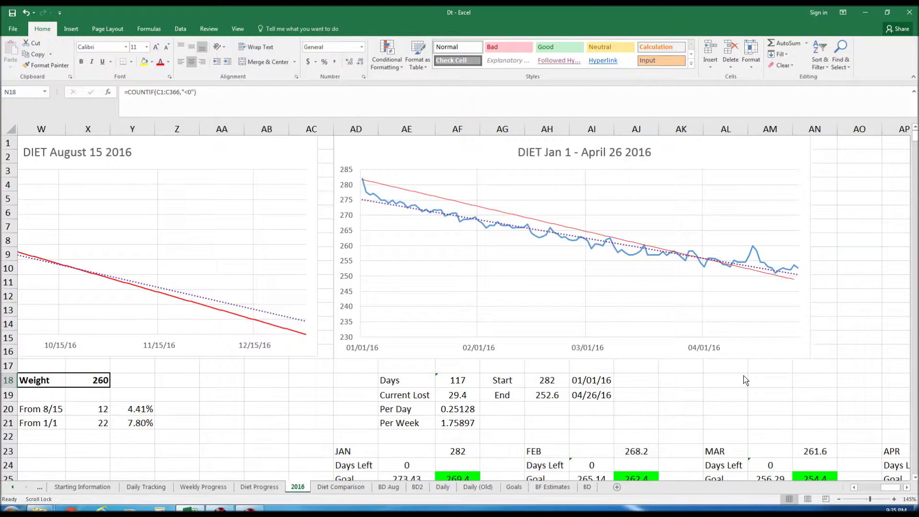
click(342, 490)
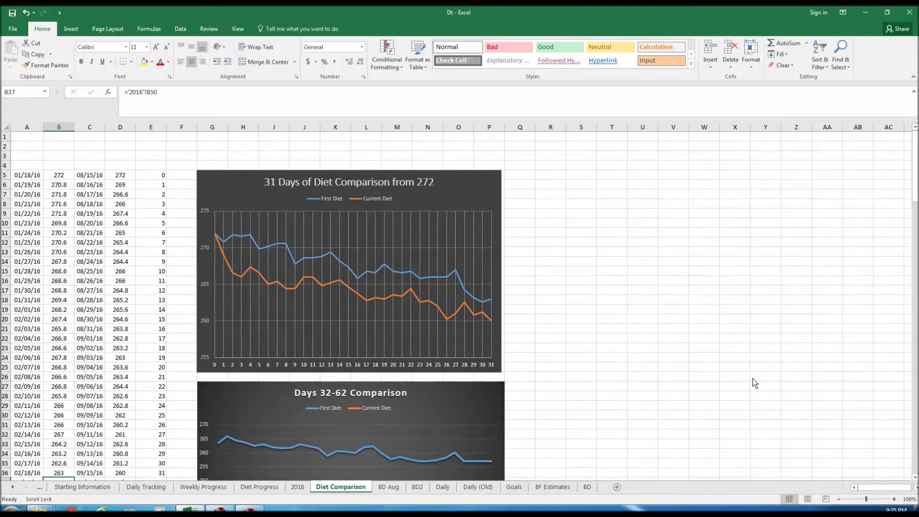
scroll(702, 354, up, 2)
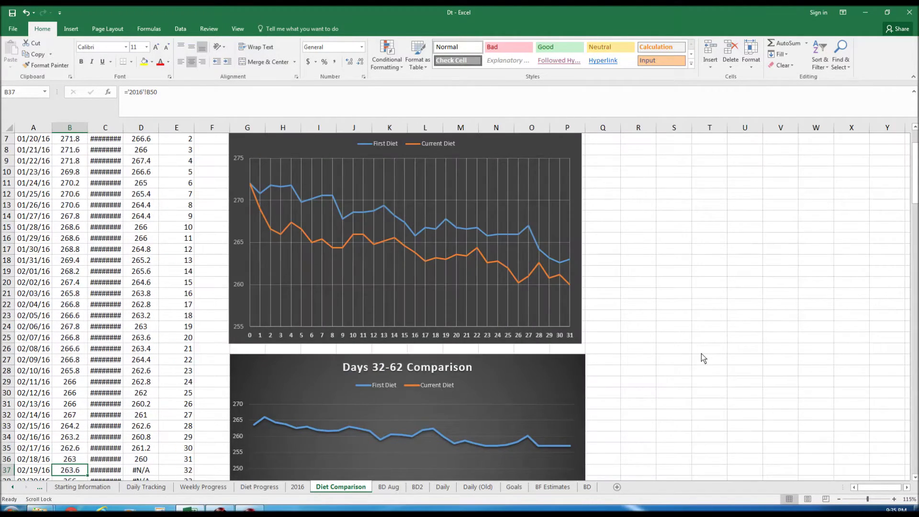
scroll(702, 353, down, 2)
scroll(751, 233, up, 3)
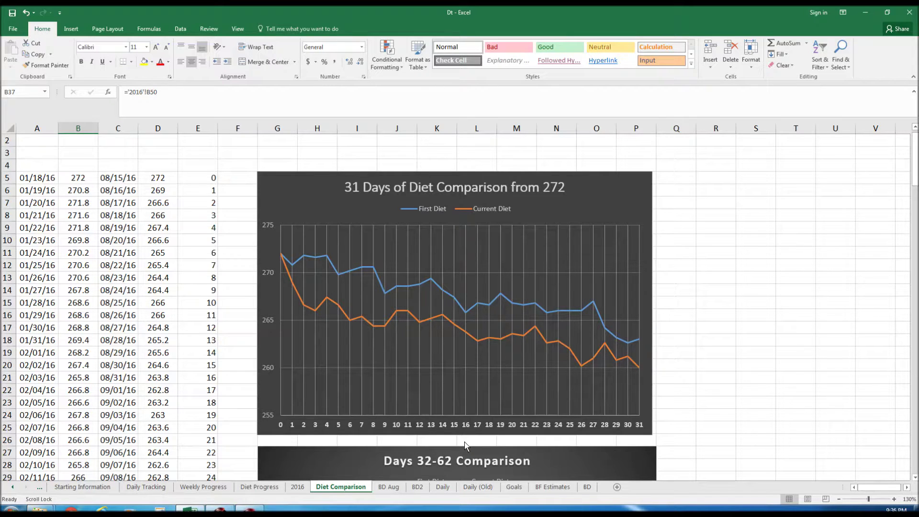
- Return to the 2016 sheet with its August and January–April diet charts
click(297, 486)
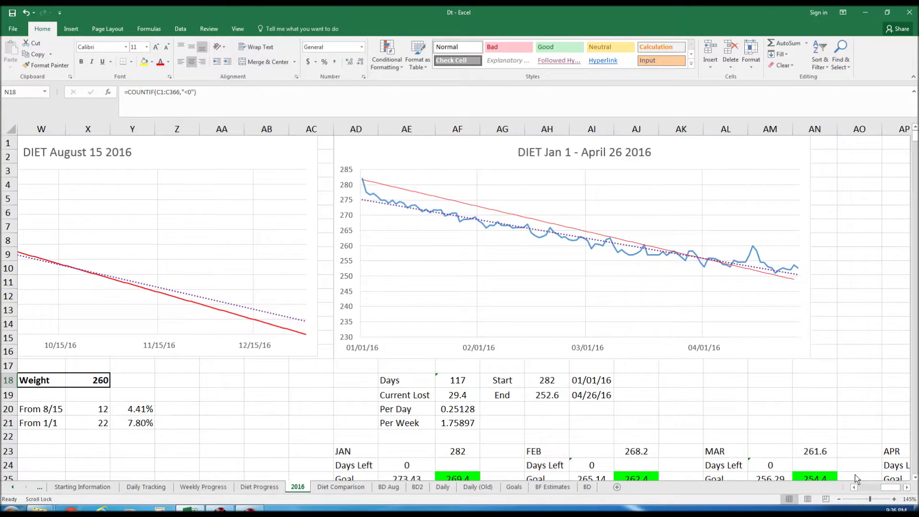
drag(889, 488, 848, 489)
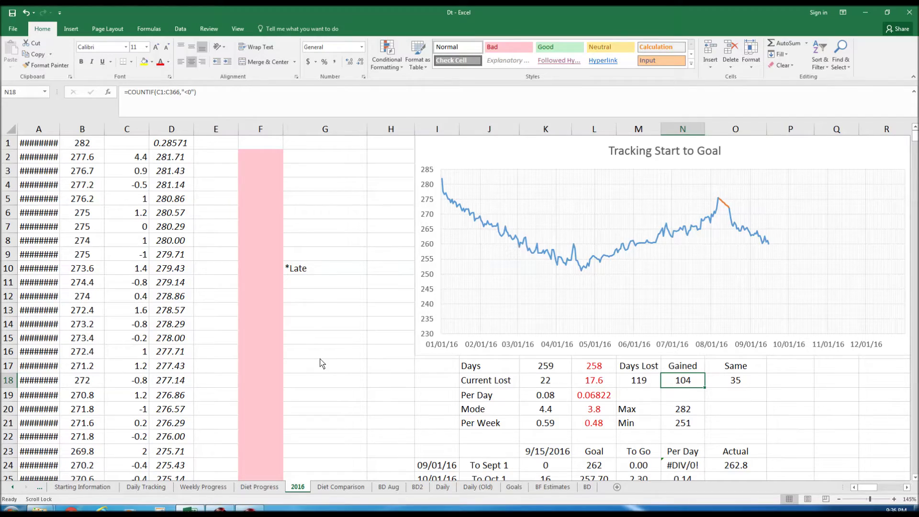